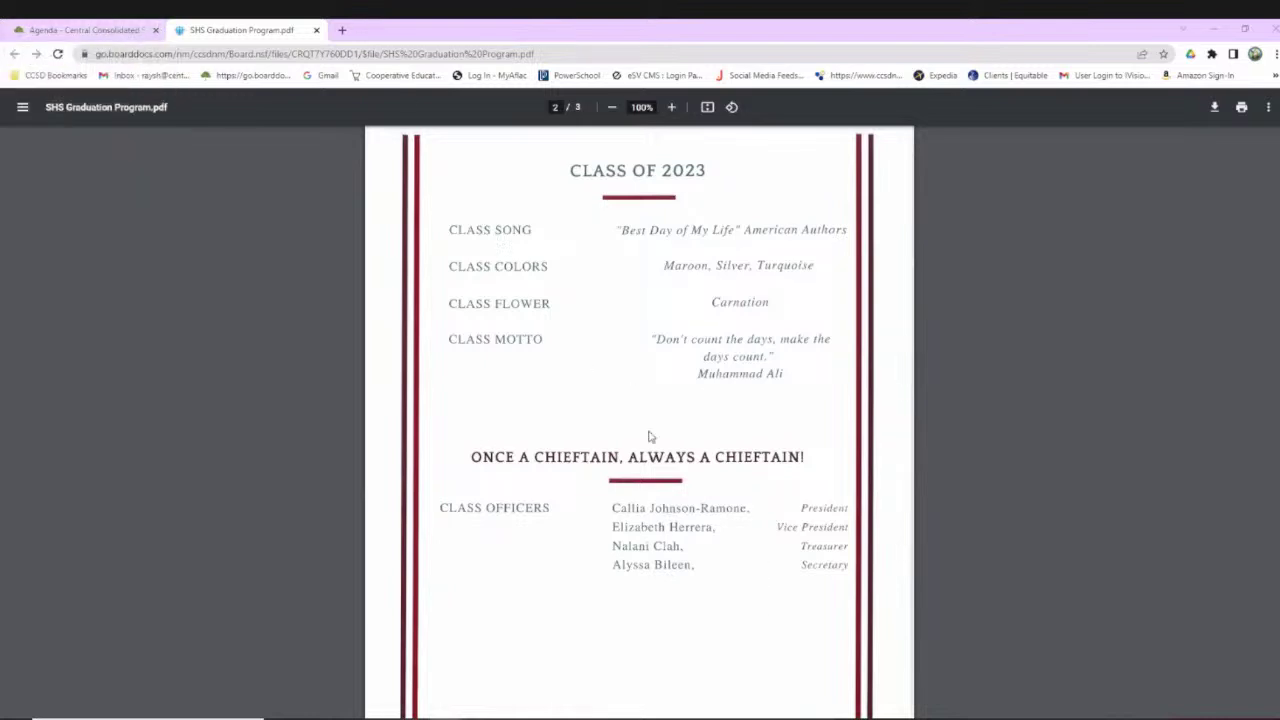
Review the class details on page 2 and the ceremony order on page 3 of the SHS Graduation Program PDF.
{"action": "scroll", "coordinate": [675, 590], "scroll_direction": "down", "scroll_amount": 8}
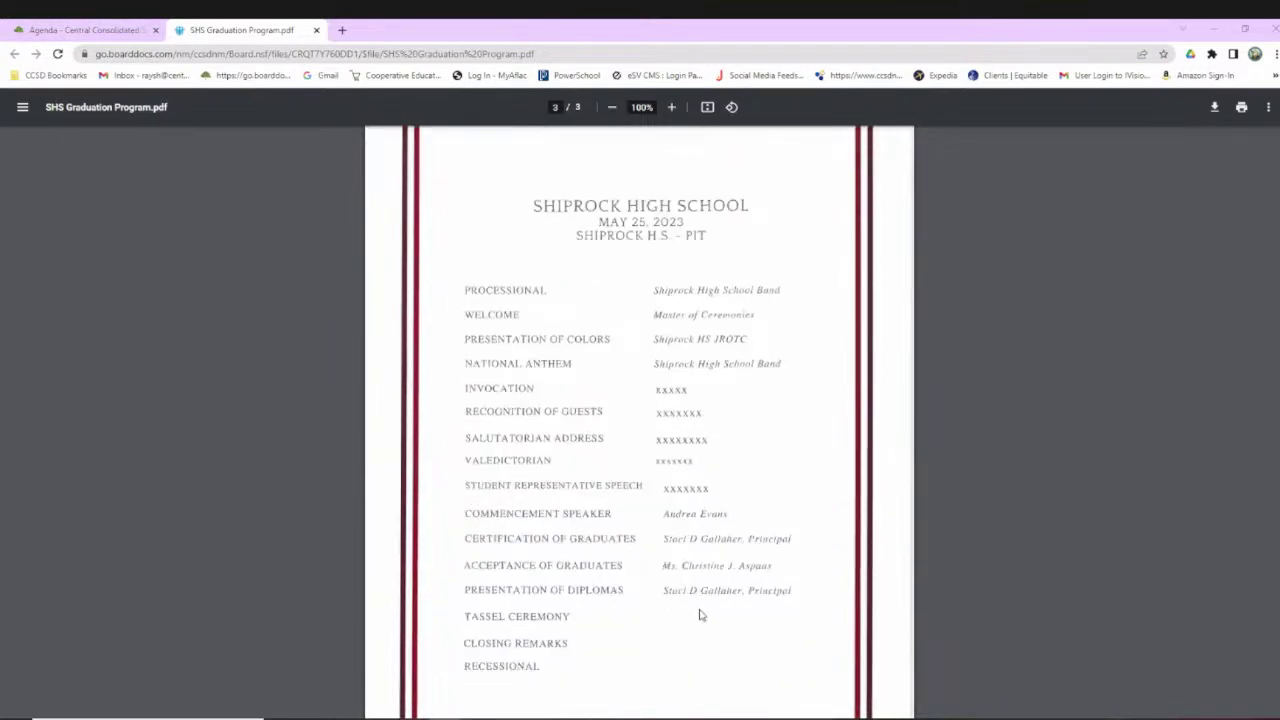
{"action": "scroll", "coordinate": [700, 615], "scroll_direction": "up", "scroll_amount": 8}
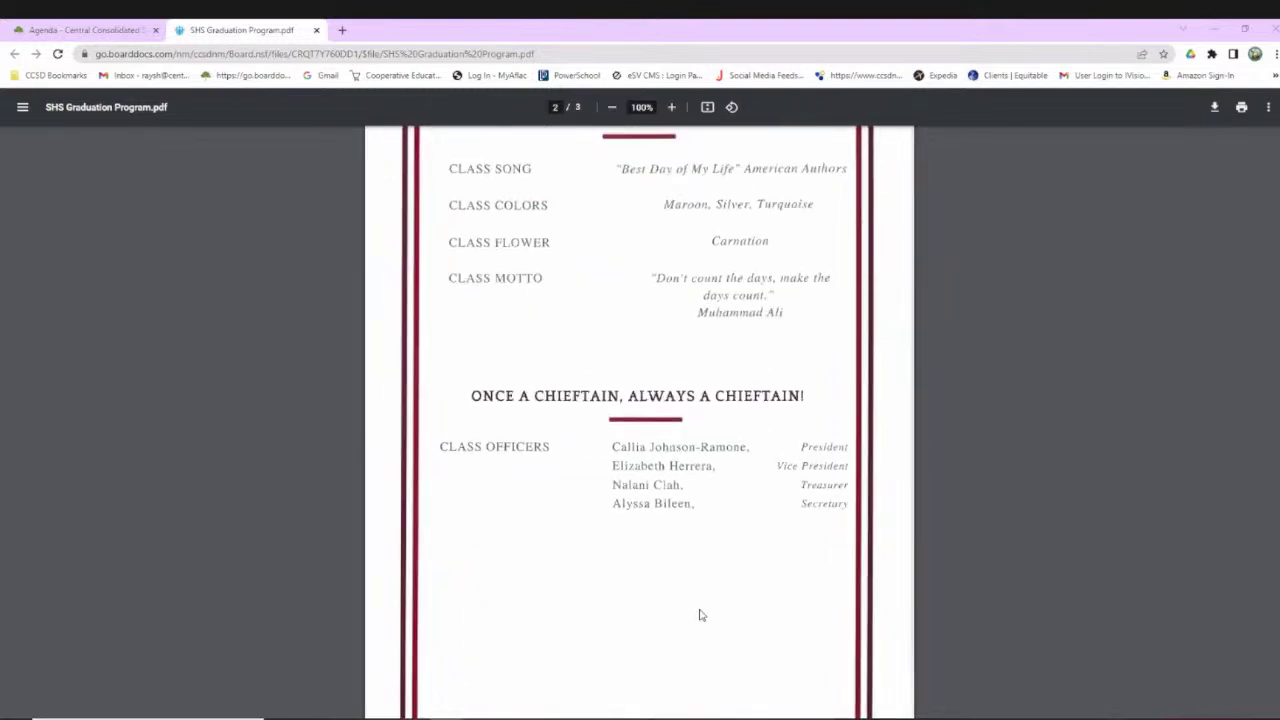
{"action": "scroll", "coordinate": [700, 615], "scroll_direction": "up", "scroll_amount": 1}
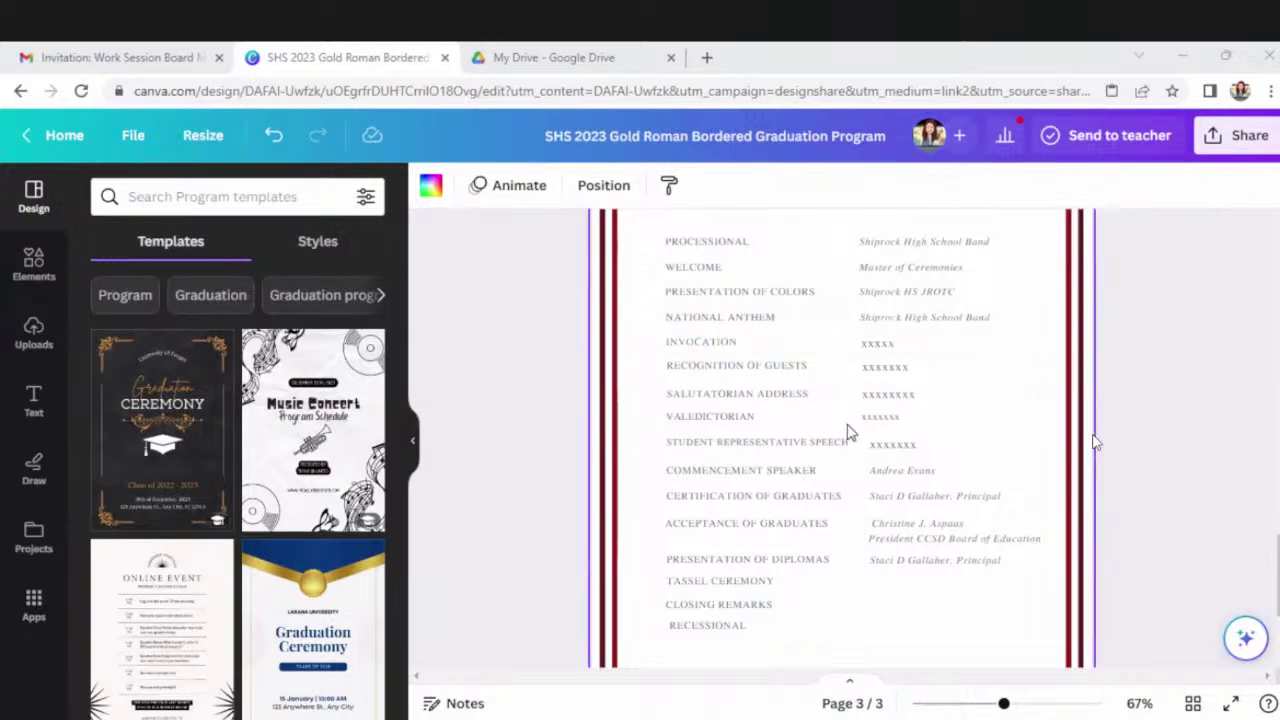
Examine the ceremony order on page 3 of the Canva graduation program design, from the school heading to the recessional.
{"action": "scroll", "coordinate": [847, 420], "scroll_direction": "down", "scroll_amount": 2}
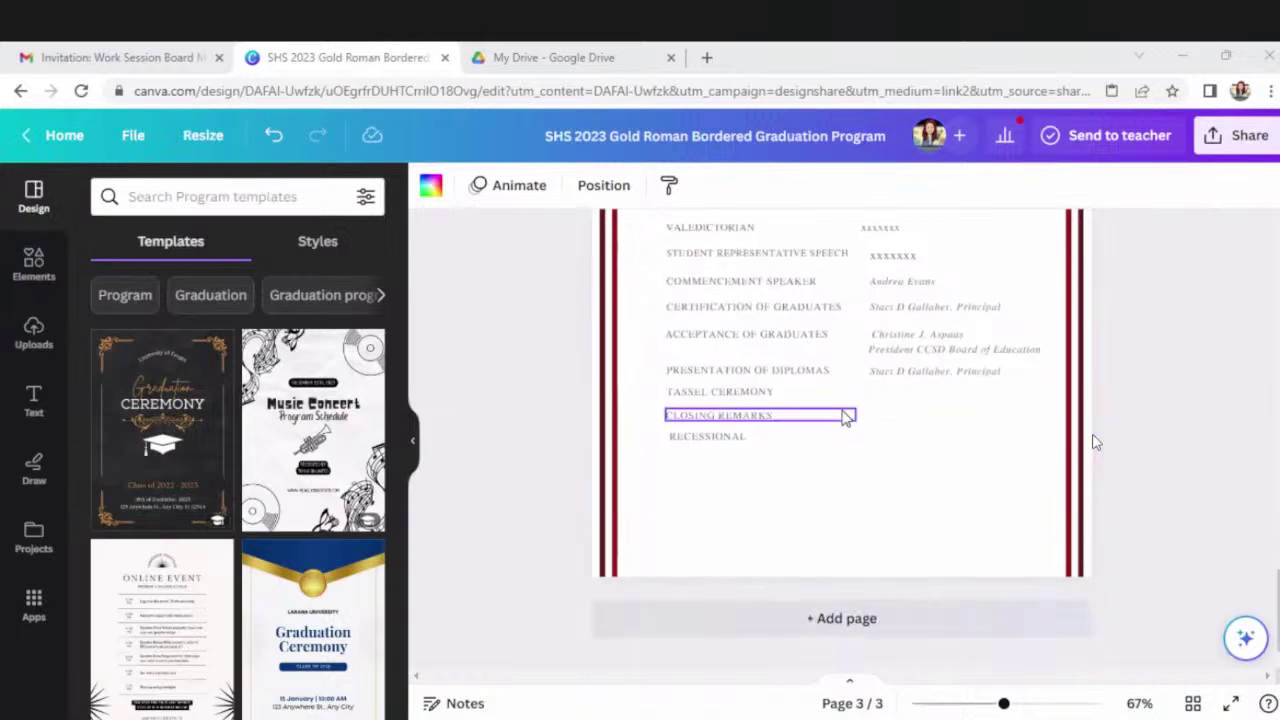
{"action": "scroll", "coordinate": [845, 418], "scroll_direction": "up", "scroll_amount": 2}
{"action": "scroll", "coordinate": [842, 418], "scroll_direction": "up", "scroll_amount": 1}
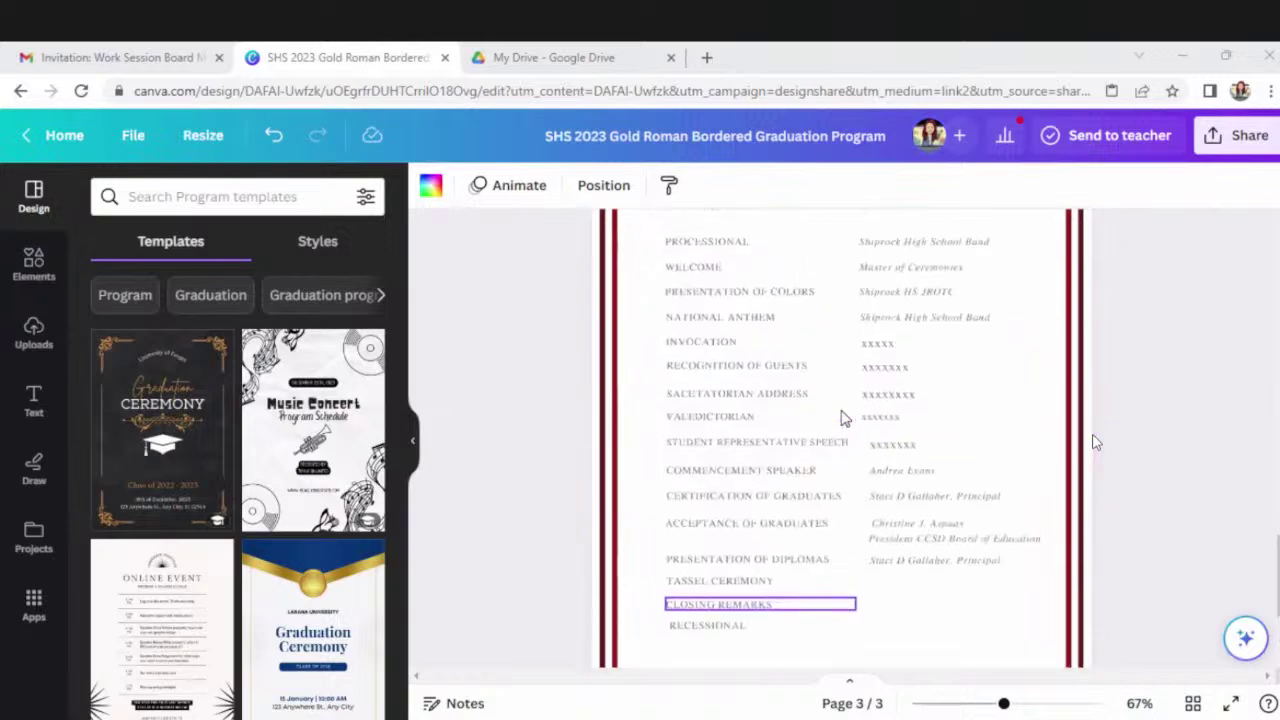
{"action": "scroll", "coordinate": [842, 418], "scroll_direction": "up", "scroll_amount": 3}
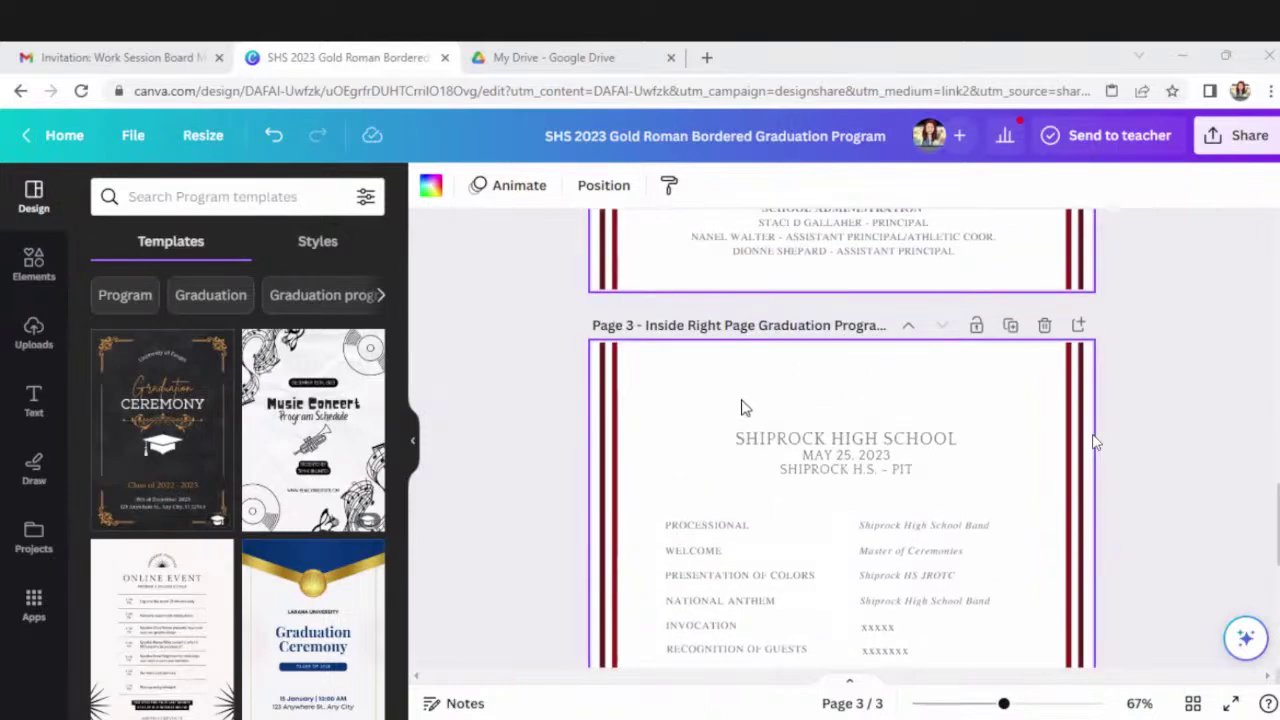
{"action": "scroll", "coordinate": [752, 401], "scroll_direction": "down", "scroll_amount": 2}
{"action": "scroll", "coordinate": [747, 401], "scroll_direction": "down", "scroll_amount": 2}
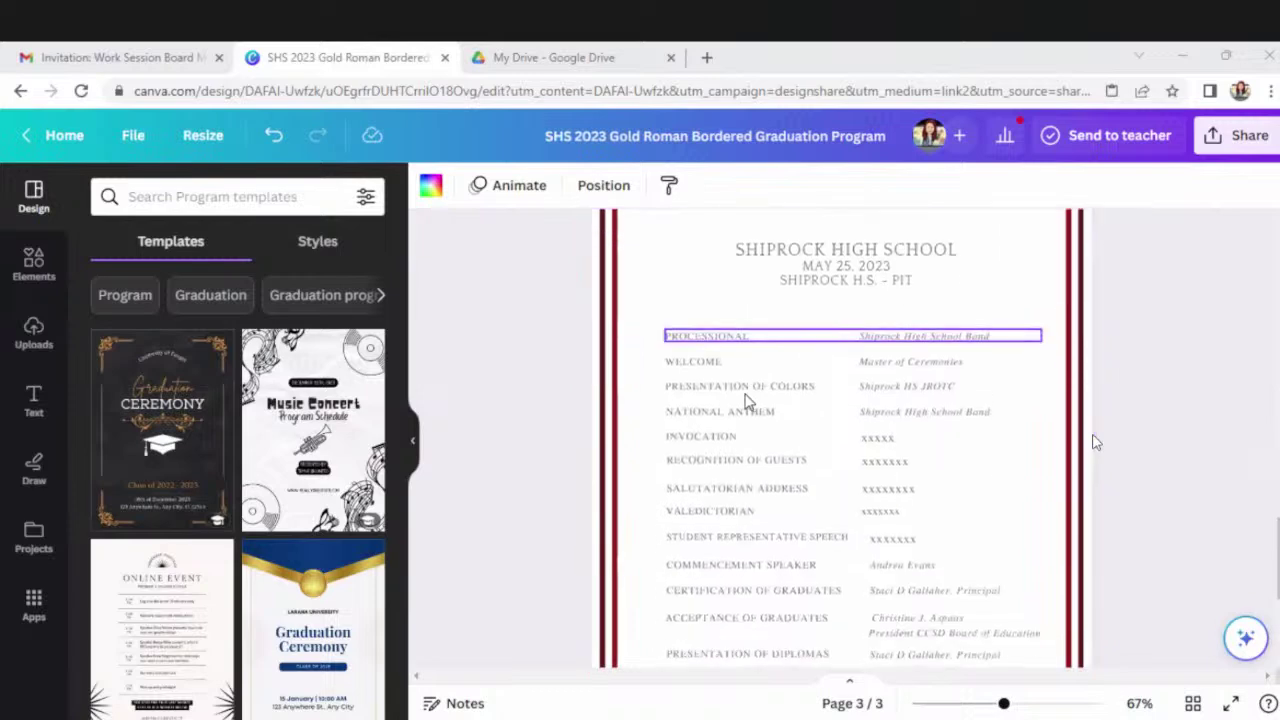
Look back through the class details on page 2 to the school logo and title on the cover page.
{"action": "scroll", "coordinate": [748, 395], "scroll_direction": "up", "scroll_amount": 8}
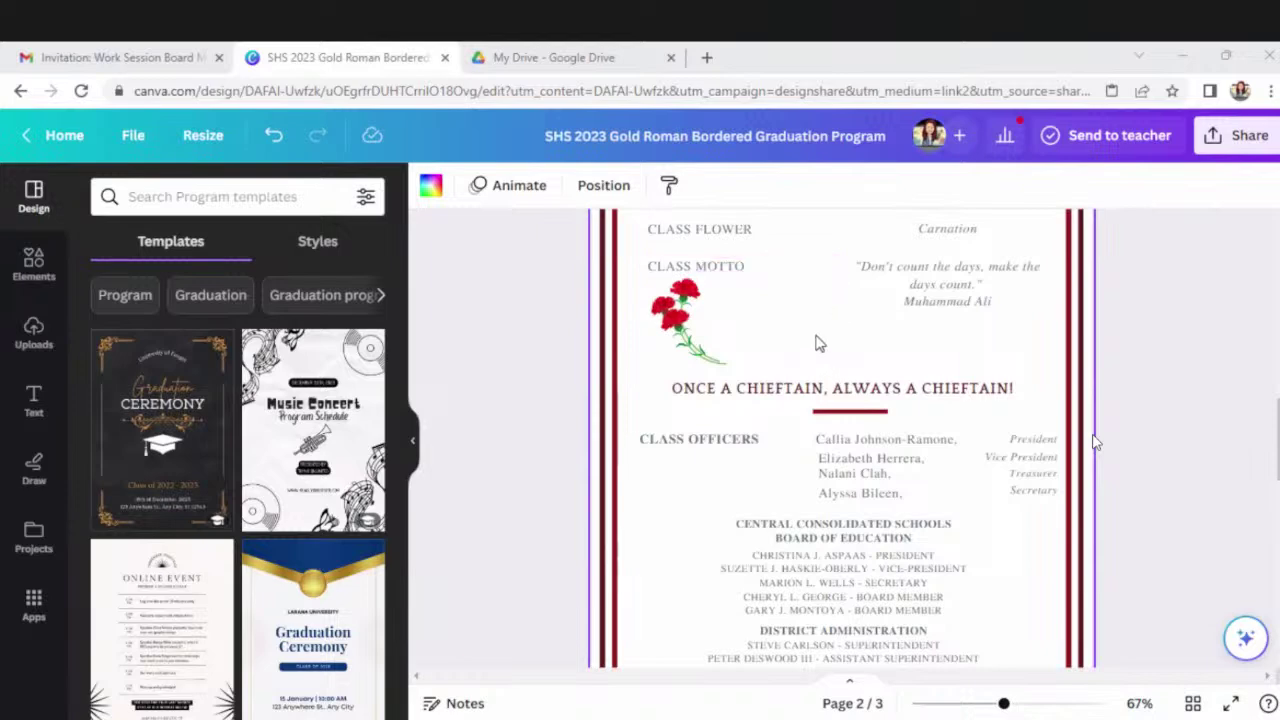
{"action": "scroll", "coordinate": [780, 312], "scroll_direction": "up", "scroll_amount": 3}
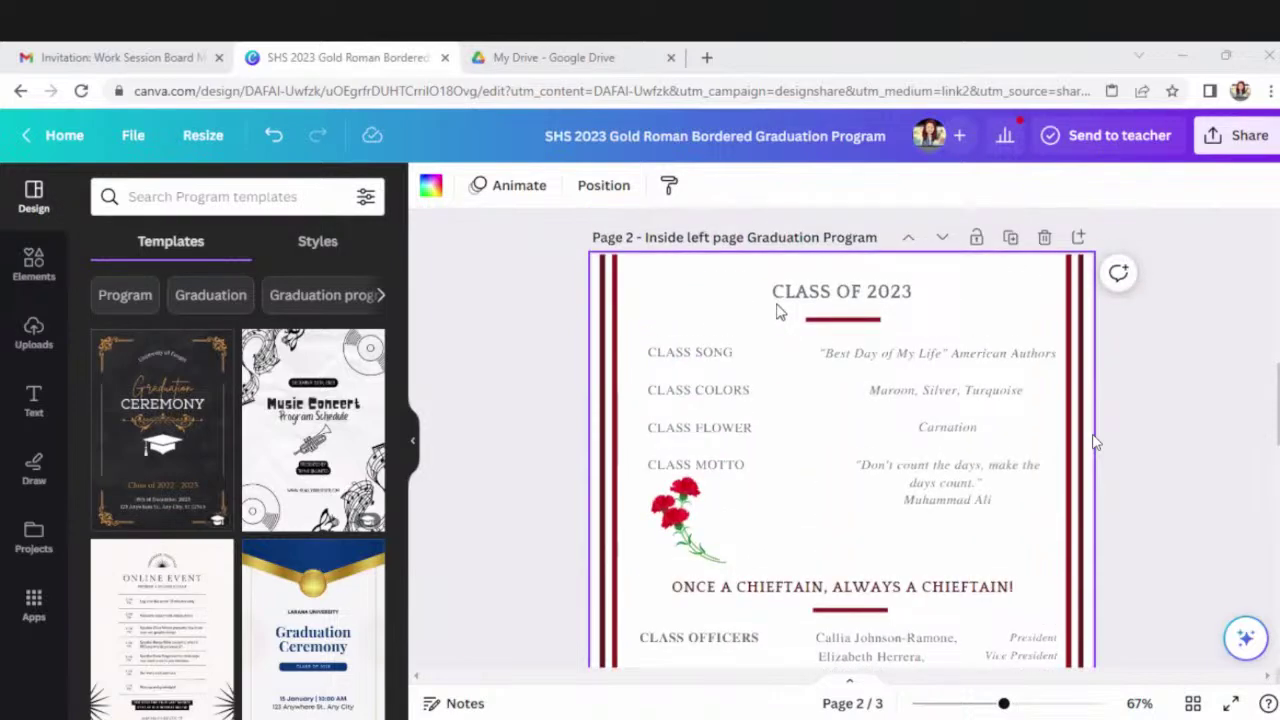
{"action": "scroll", "coordinate": [780, 312], "scroll_direction": "up", "scroll_amount": 4}
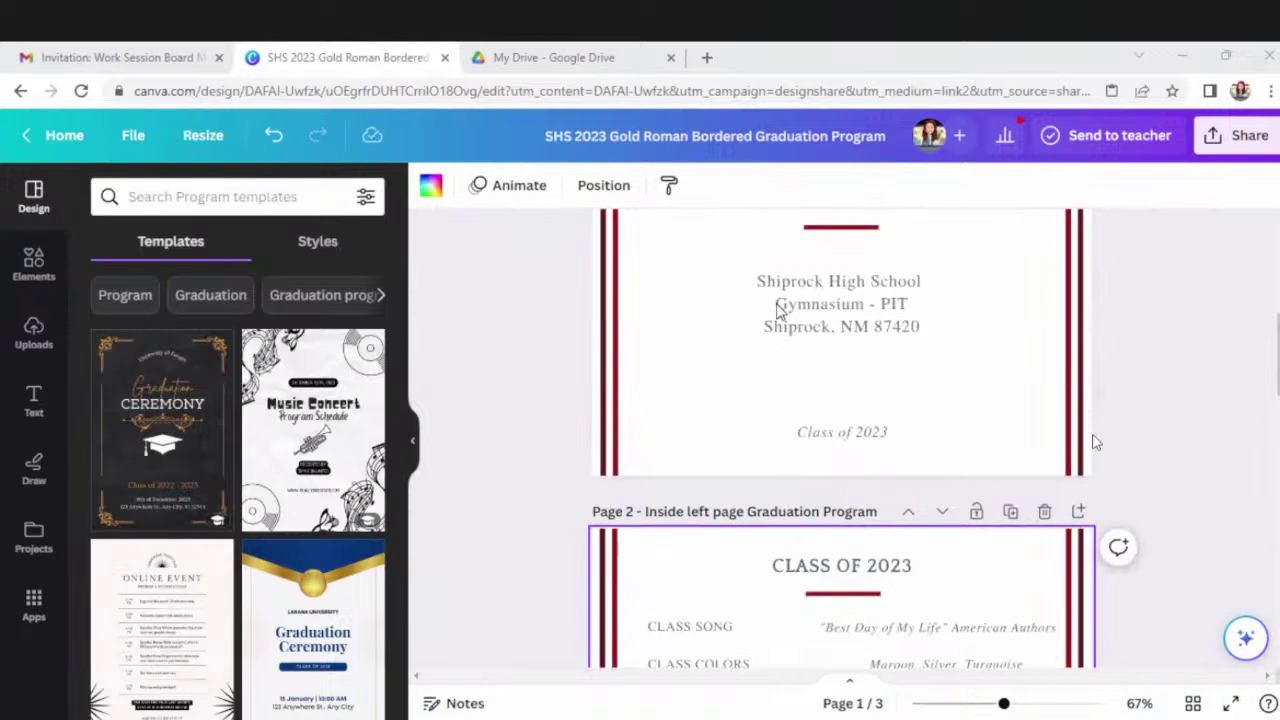
{"action": "scroll", "coordinate": [1095, 441], "scroll_direction": "up", "scroll_amount": 6}
{"action": "scroll", "coordinate": [1095, 441], "scroll_direction": "up", "scroll_amount": 1}
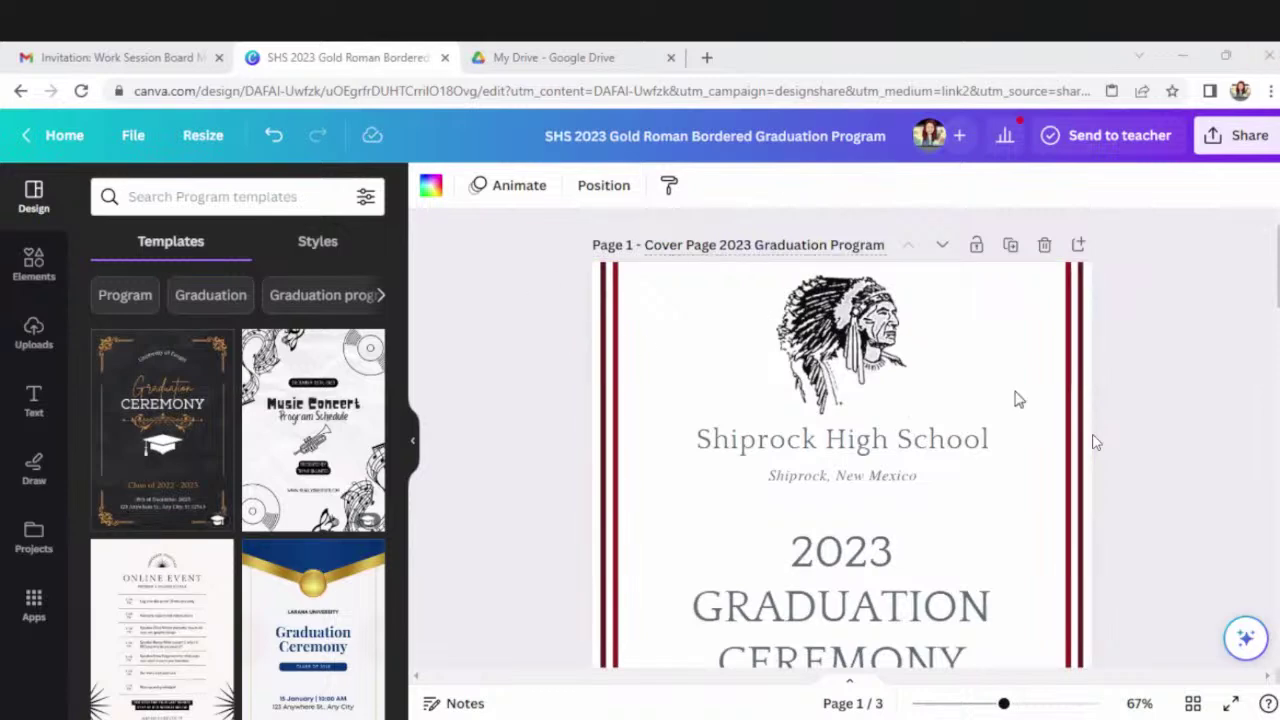
Review the cover page text, then the class details, class officers, board and administration lists on page 2.
{"action": "scroll", "coordinate": [720, 325], "scroll_direction": "down", "scroll_amount": 1}
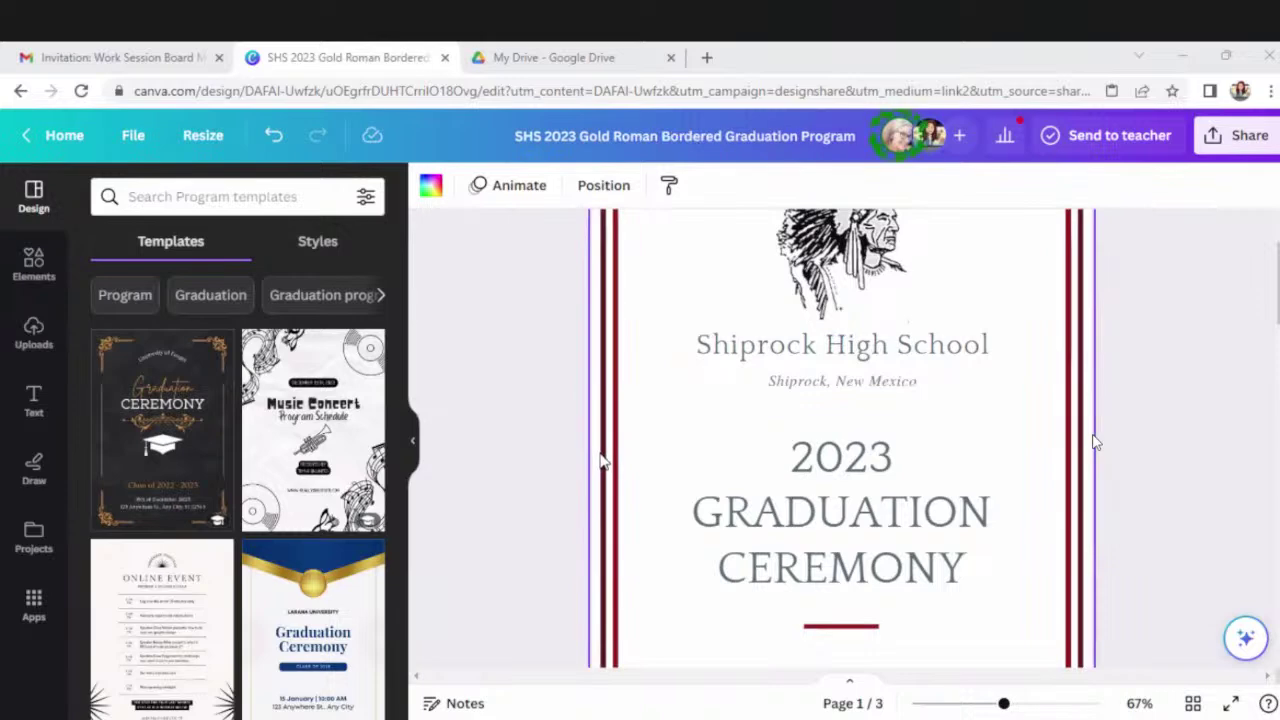
{"action": "scroll", "coordinate": [605, 450], "scroll_direction": "down", "scroll_amount": 1}
{"action": "scroll", "coordinate": [608, 447], "scroll_direction": "down", "scroll_amount": 1}
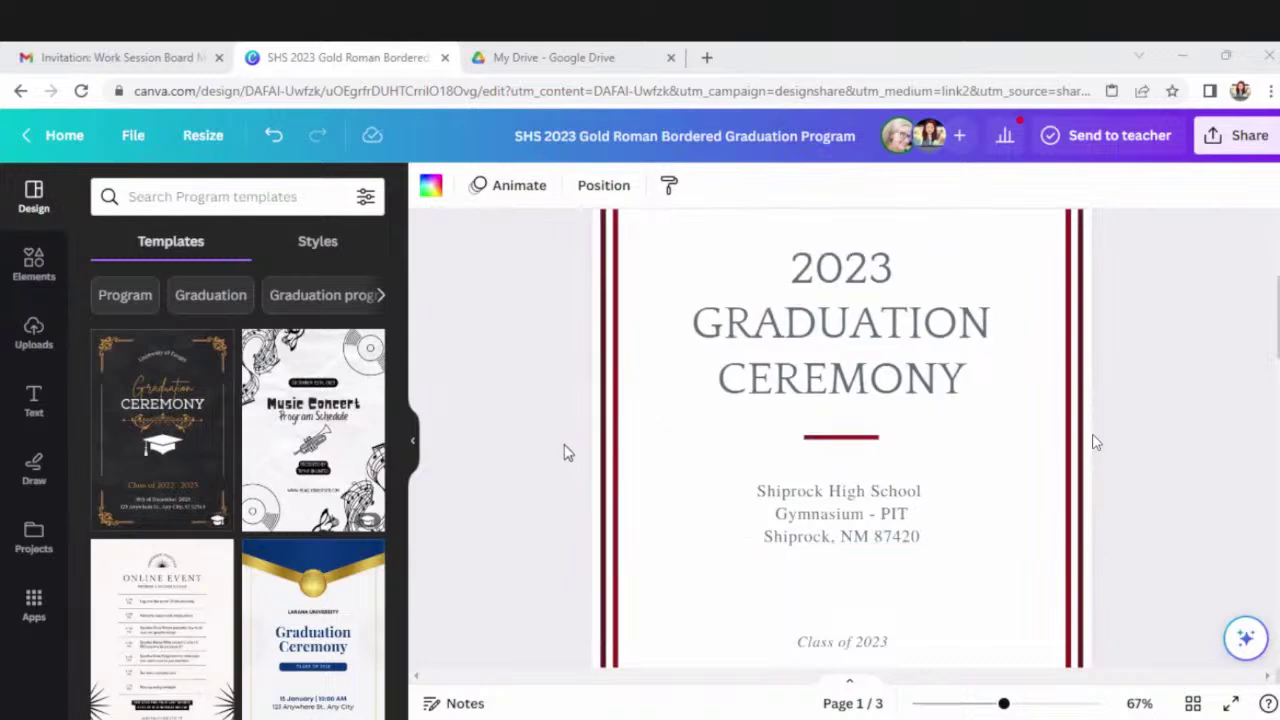
{"action": "scroll", "coordinate": [746, 410], "scroll_direction": "down", "scroll_amount": 7}
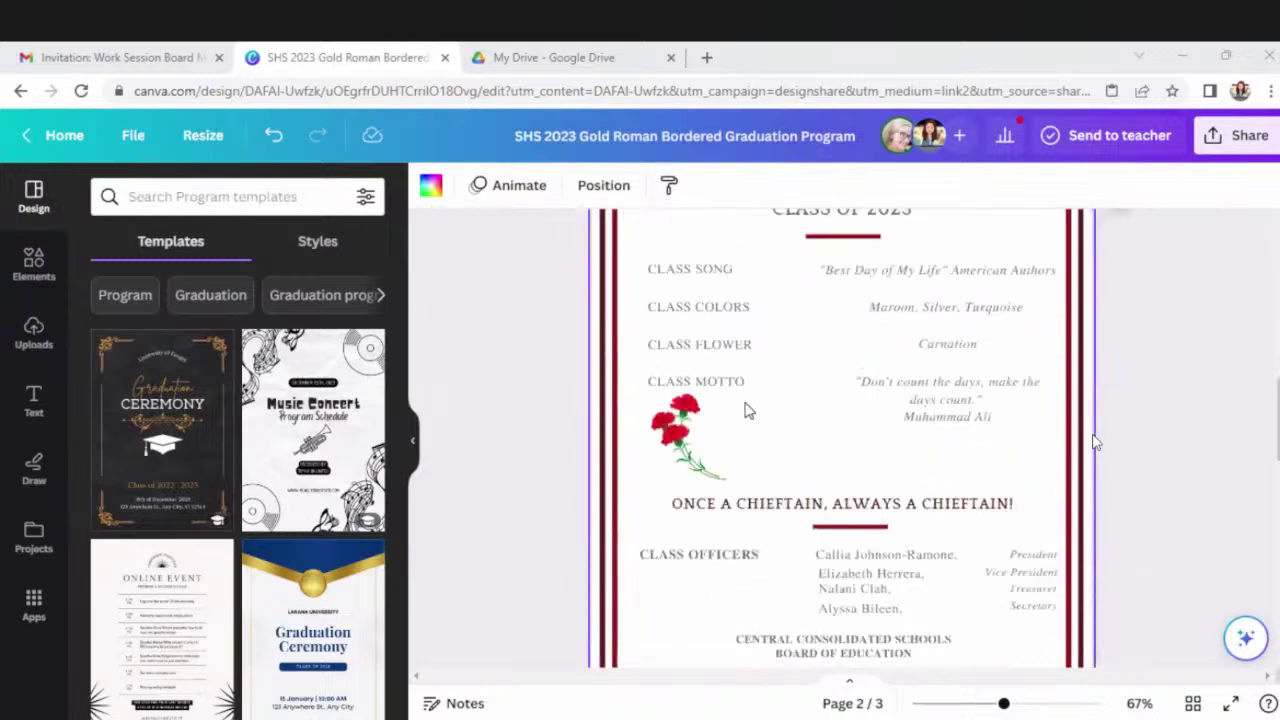
{"action": "scroll", "coordinate": [746, 410], "scroll_direction": "down", "scroll_amount": 2}
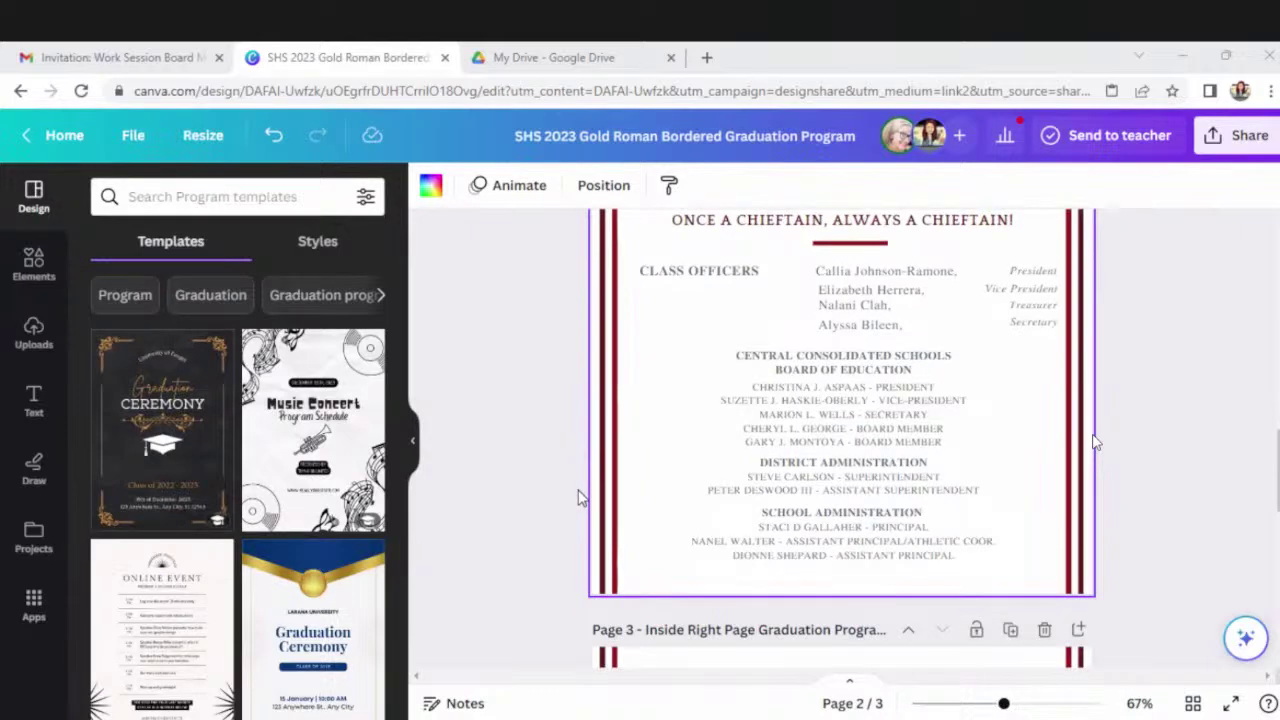
{"action": "scroll", "coordinate": [636, 468], "scroll_direction": "down", "scroll_amount": 2}
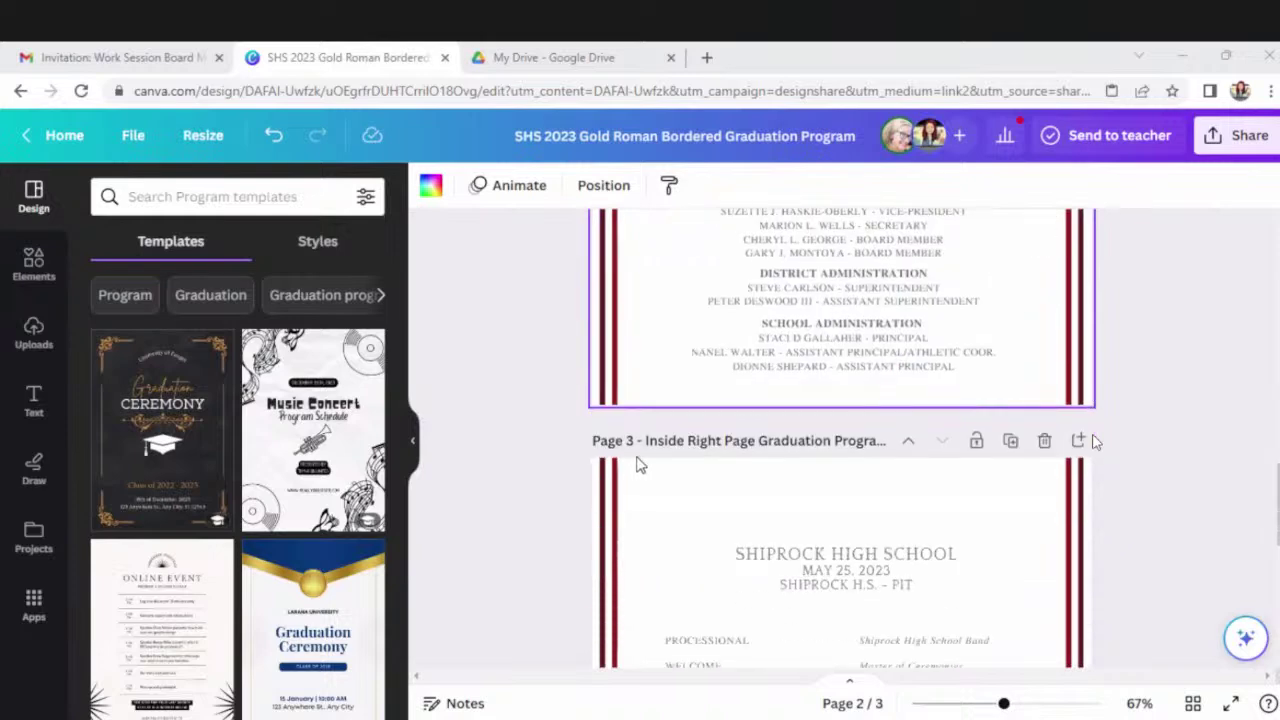
Check the school administration list ending page 2 and the full order of ceremony on page 3, including its placeholder entries.
{"action": "scroll", "coordinate": [640, 464], "scroll_direction": "up", "scroll_amount": 1}
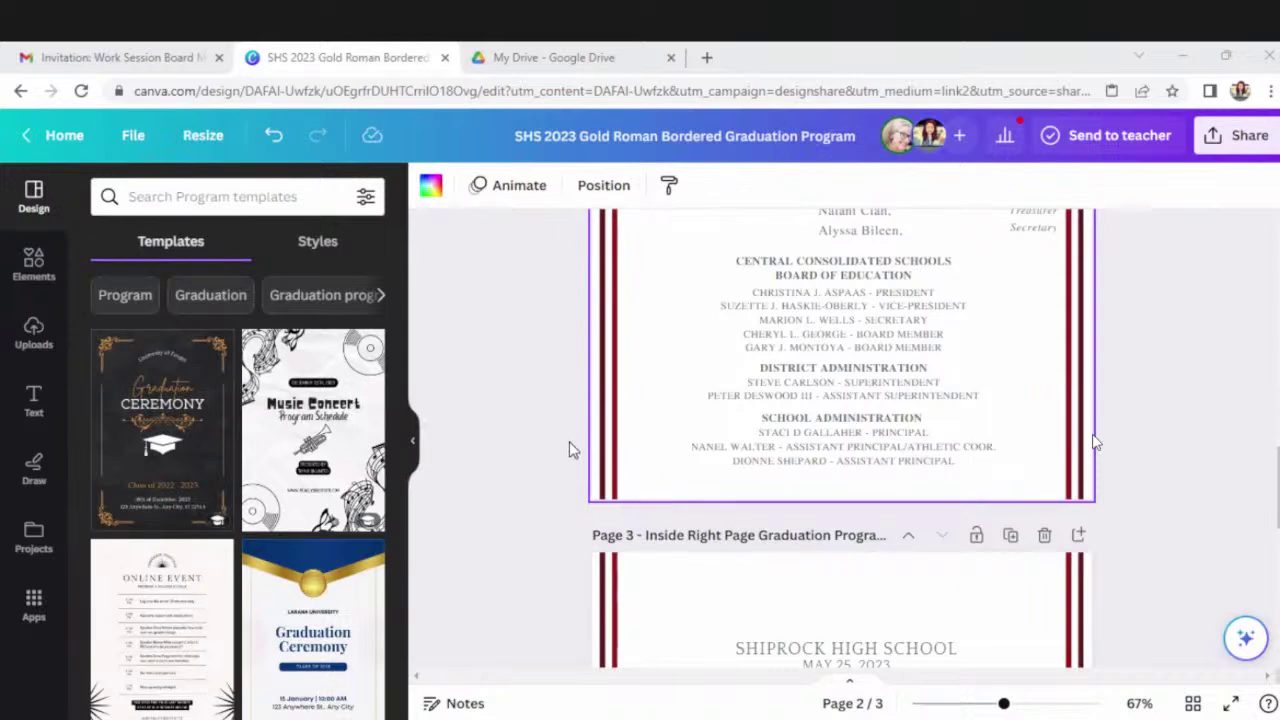
{"action": "scroll", "coordinate": [569, 433], "scroll_direction": "down", "scroll_amount": 5}
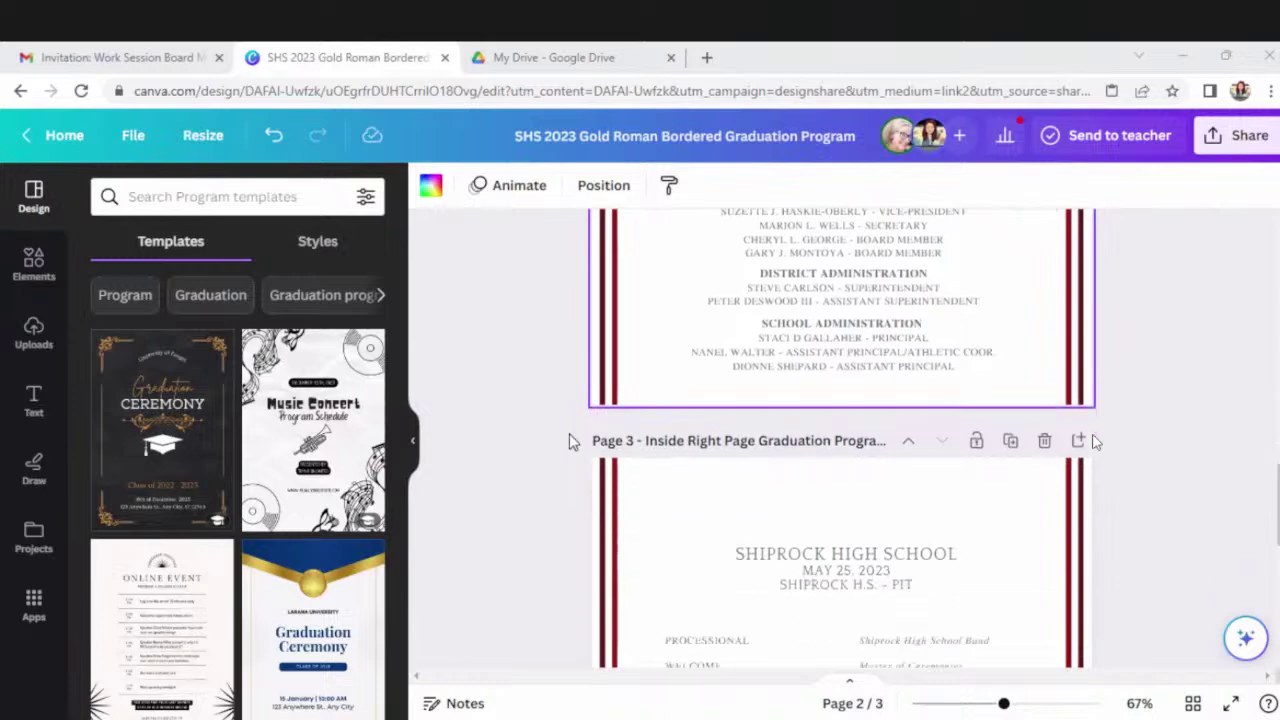
{"action": "scroll", "coordinate": [569, 435], "scroll_direction": "down", "scroll_amount": 3}
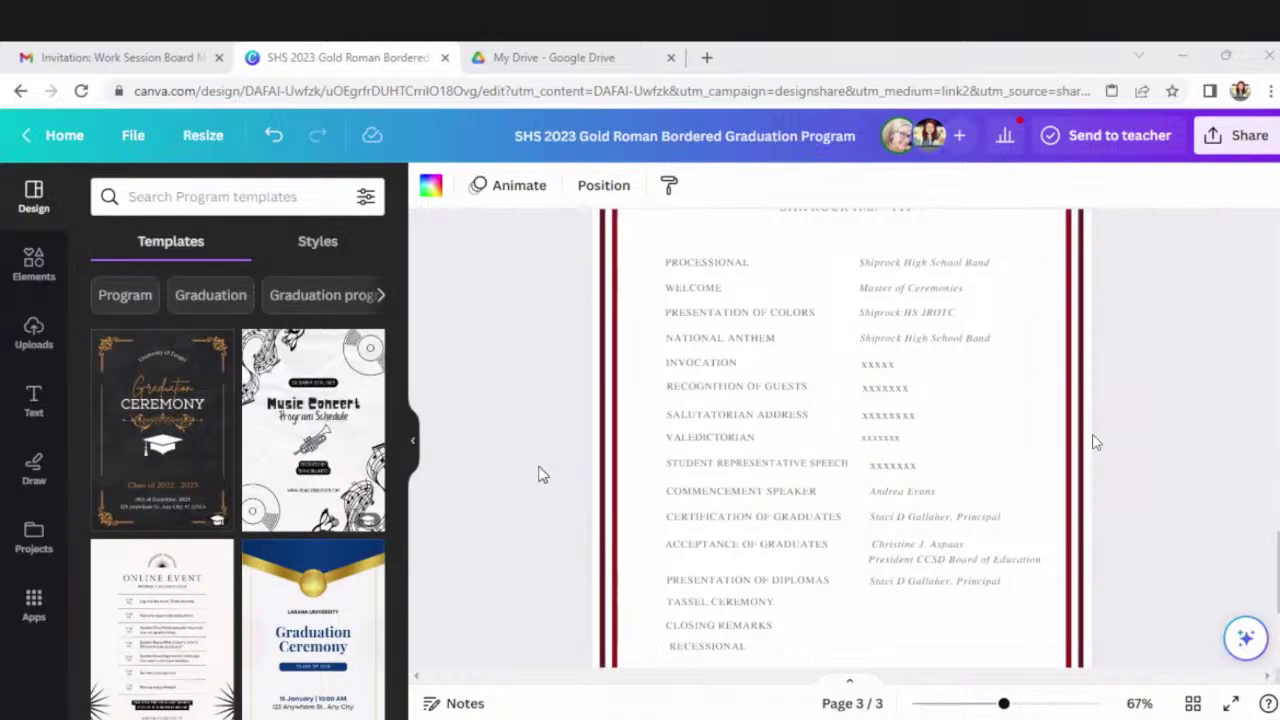
{"action": "scroll", "coordinate": [537, 472], "scroll_direction": "down", "scroll_amount": 2}
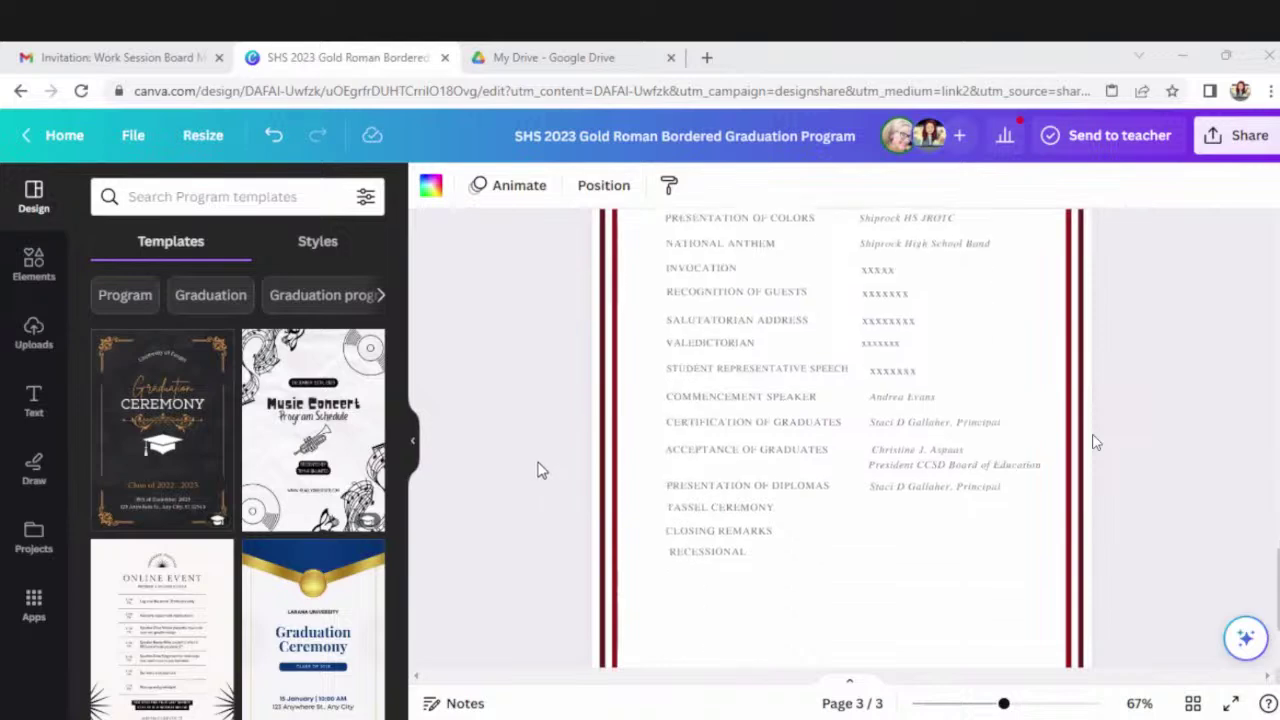
{"action": "scroll", "coordinate": [540, 470], "scroll_direction": "up", "scroll_amount": 2}
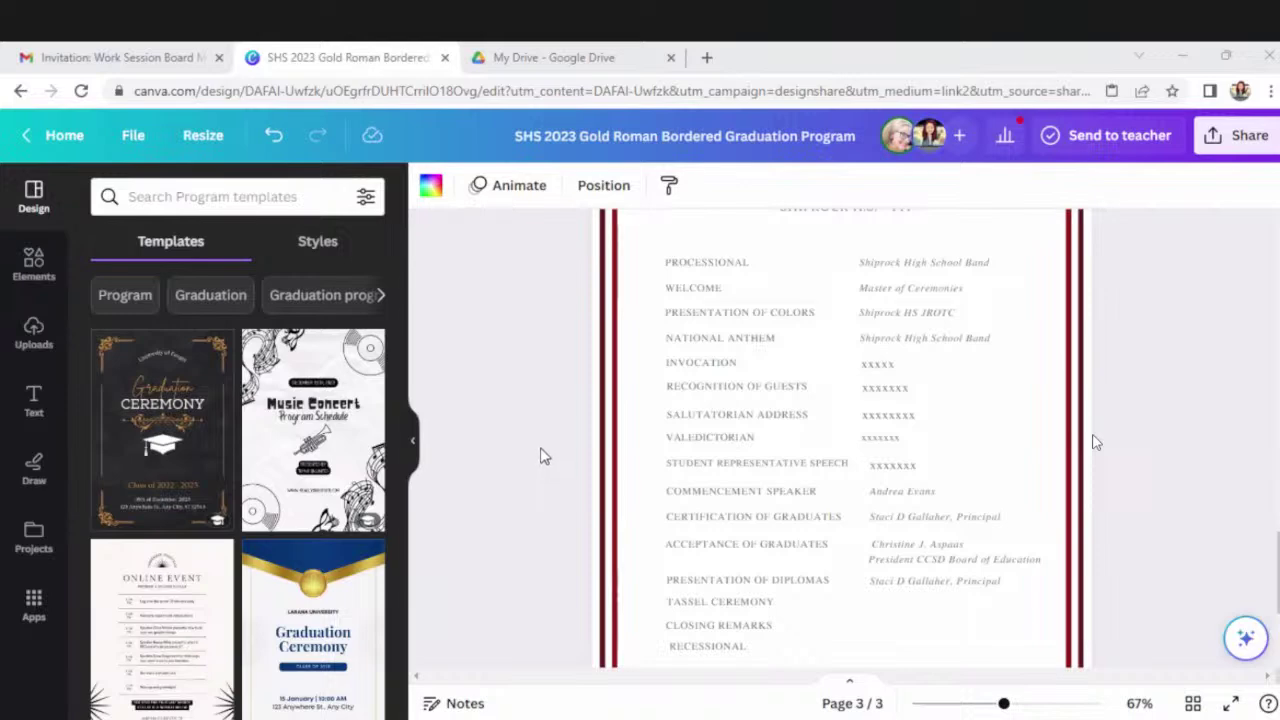
{"action": "scroll", "coordinate": [537, 444], "scroll_direction": "down", "scroll_amount": 2}
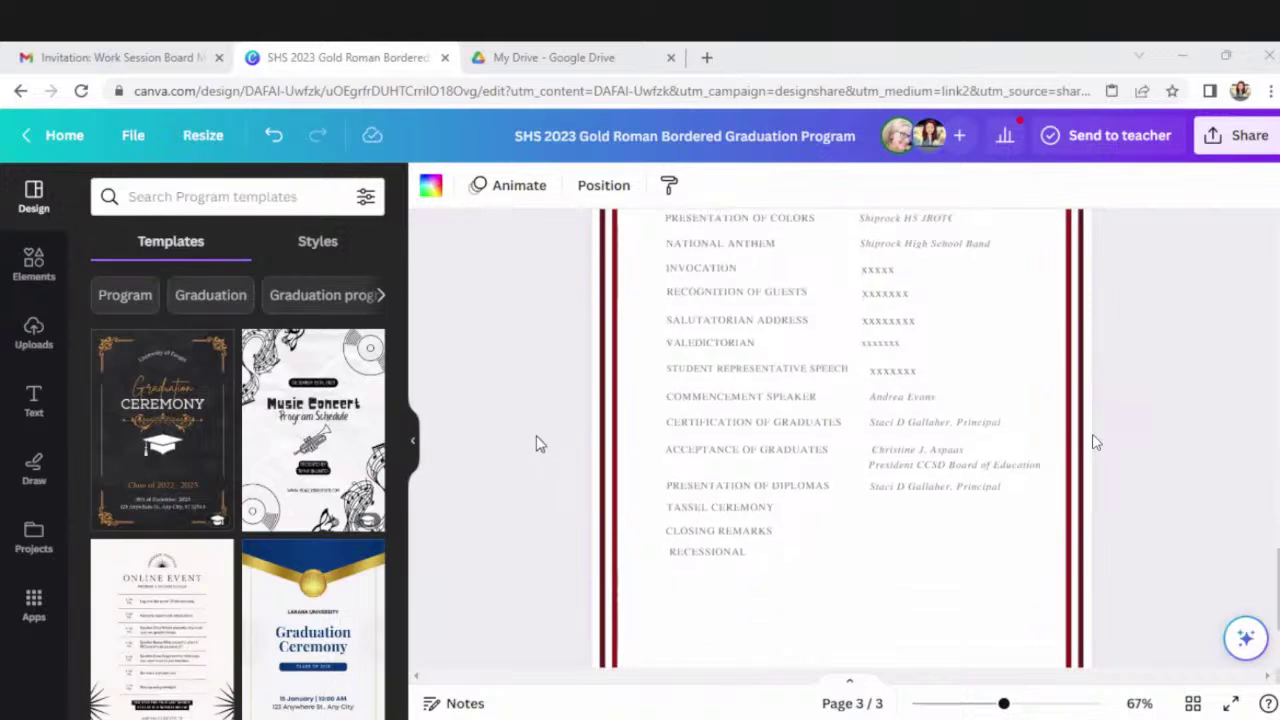
{"action": "scroll", "coordinate": [537, 444], "scroll_direction": "up", "scroll_amount": 2}
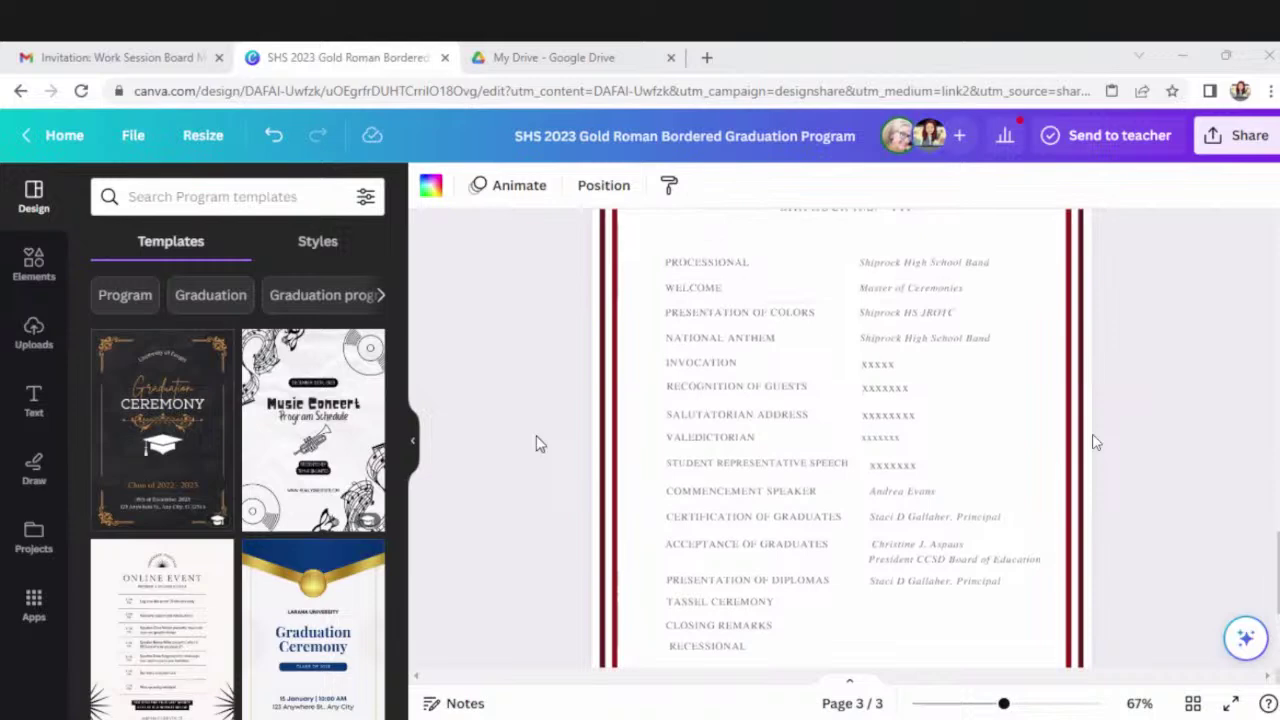
{"action": "scroll", "coordinate": [527, 443], "scroll_direction": "down", "scroll_amount": 4}
{"action": "scroll", "coordinate": [527, 434], "scroll_direction": "up", "scroll_amount": 10}
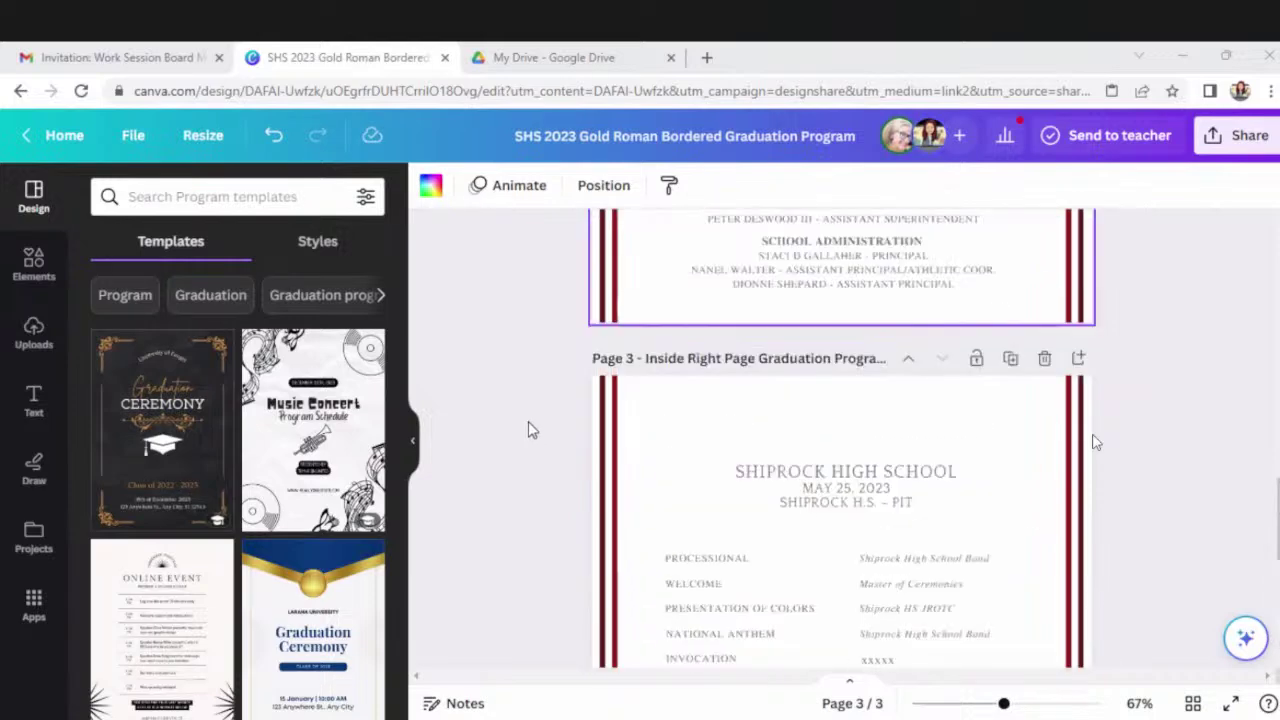
{"action": "scroll", "coordinate": [528, 427], "scroll_direction": "up", "scroll_amount": 1}
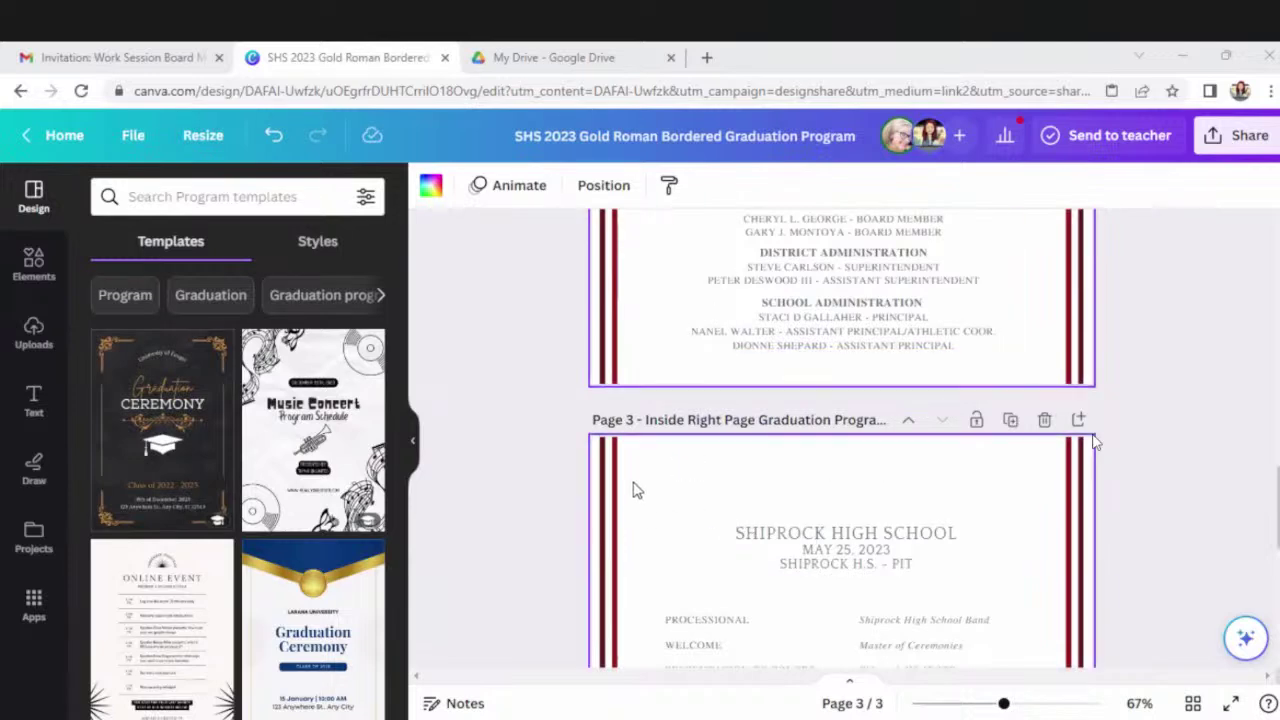
{"action": "scroll", "coordinate": [640, 484], "scroll_direction": "down", "scroll_amount": 2}
{"action": "scroll", "coordinate": [640, 484], "scroll_direction": "down", "scroll_amount": 6}
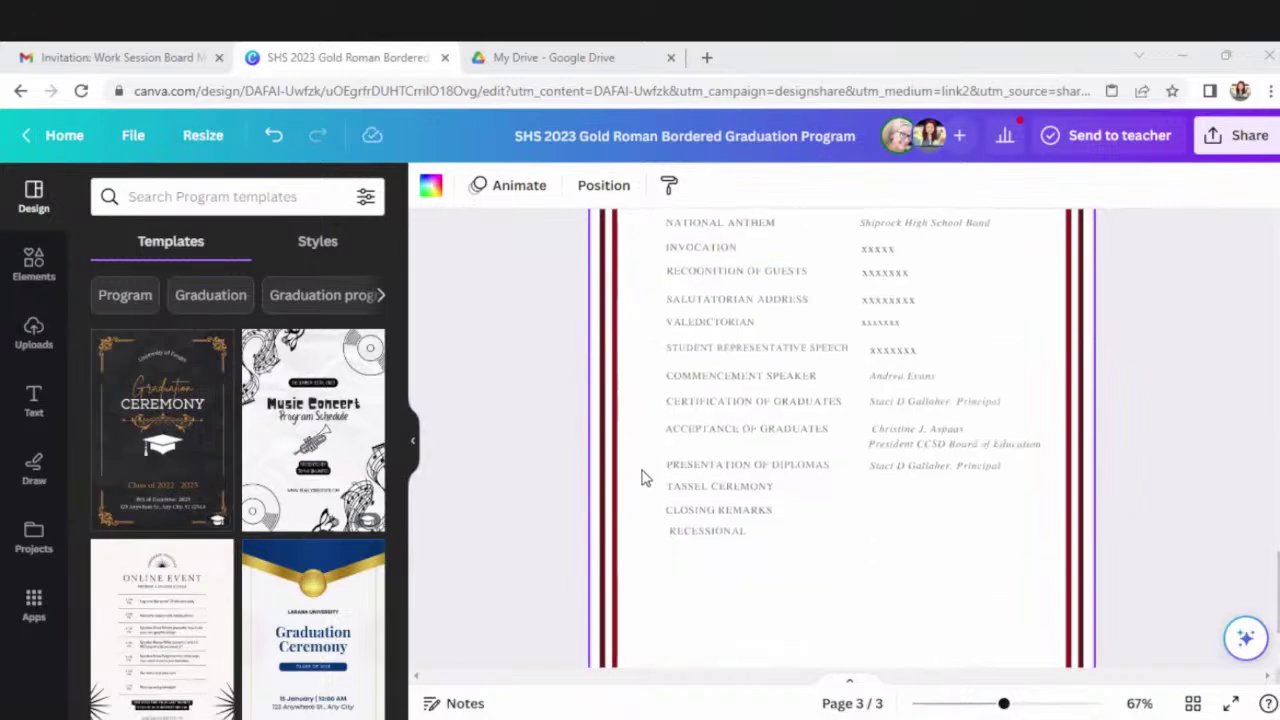
{"action": "scroll", "coordinate": [645, 478], "scroll_direction": "up", "scroll_amount": 5}
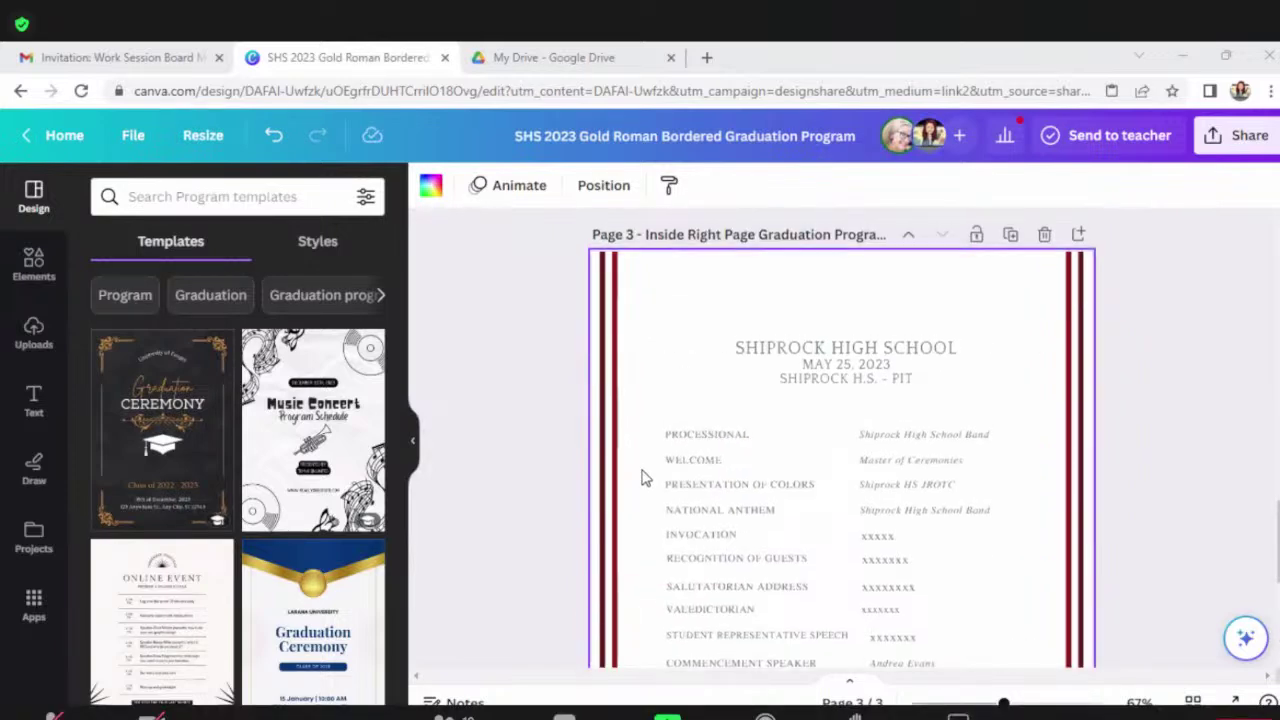
Return from page 3 through the Class of 2023 page to the graduation ceremony title on the cover.
{"action": "scroll", "coordinate": [710, 300], "scroll_direction": "up", "scroll_amount": 4}
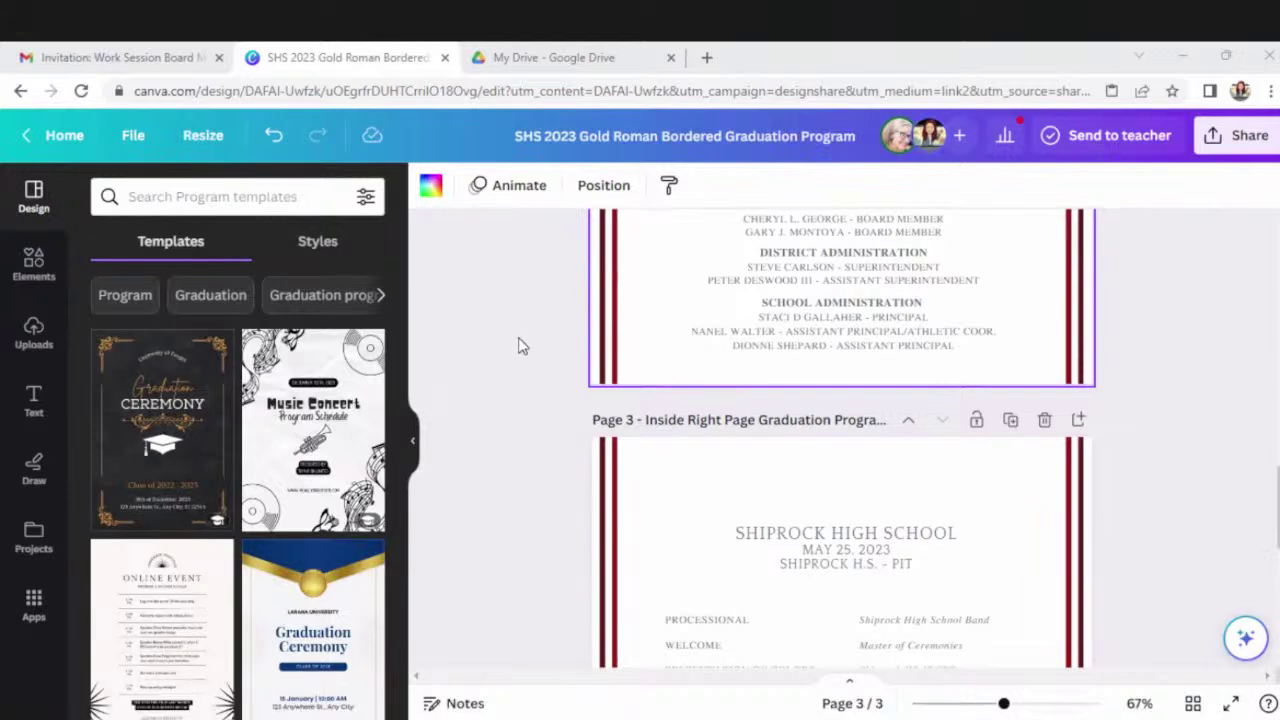
{"action": "scroll", "coordinate": [518, 346], "scroll_direction": "up", "scroll_amount": 10}
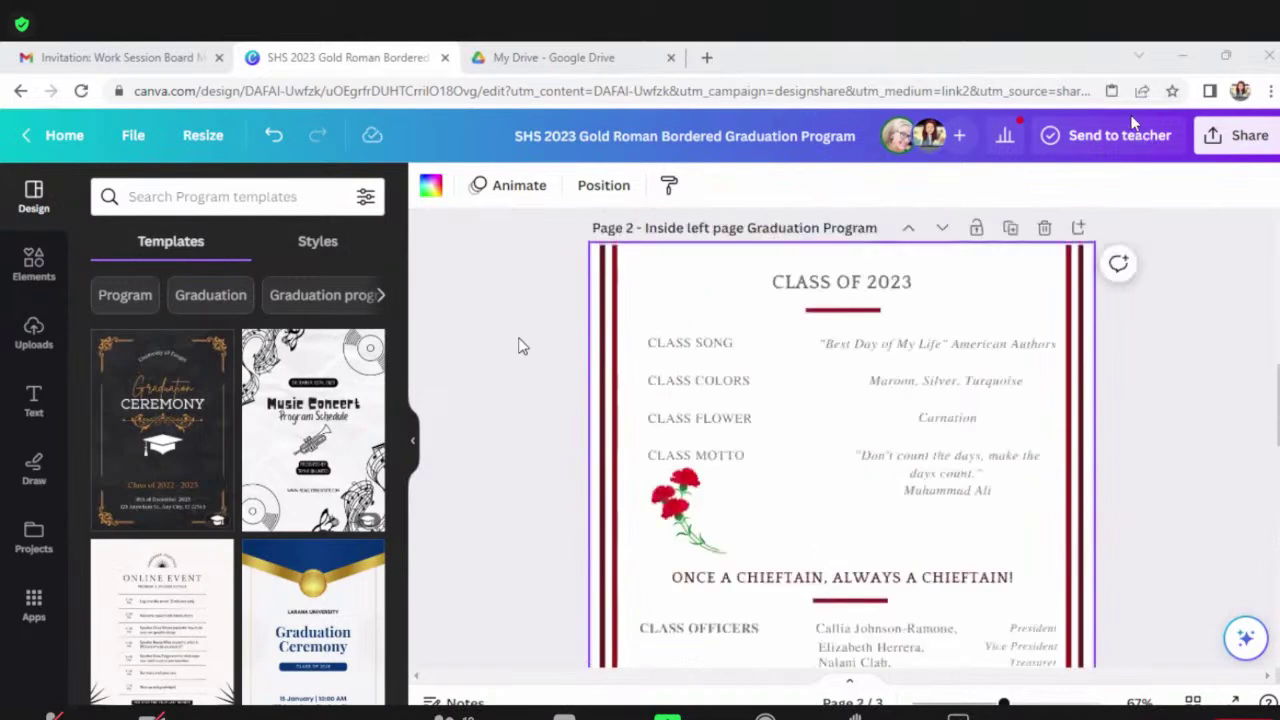
{"action": "scroll", "coordinate": [520, 344], "scroll_direction": "up", "scroll_amount": 5}
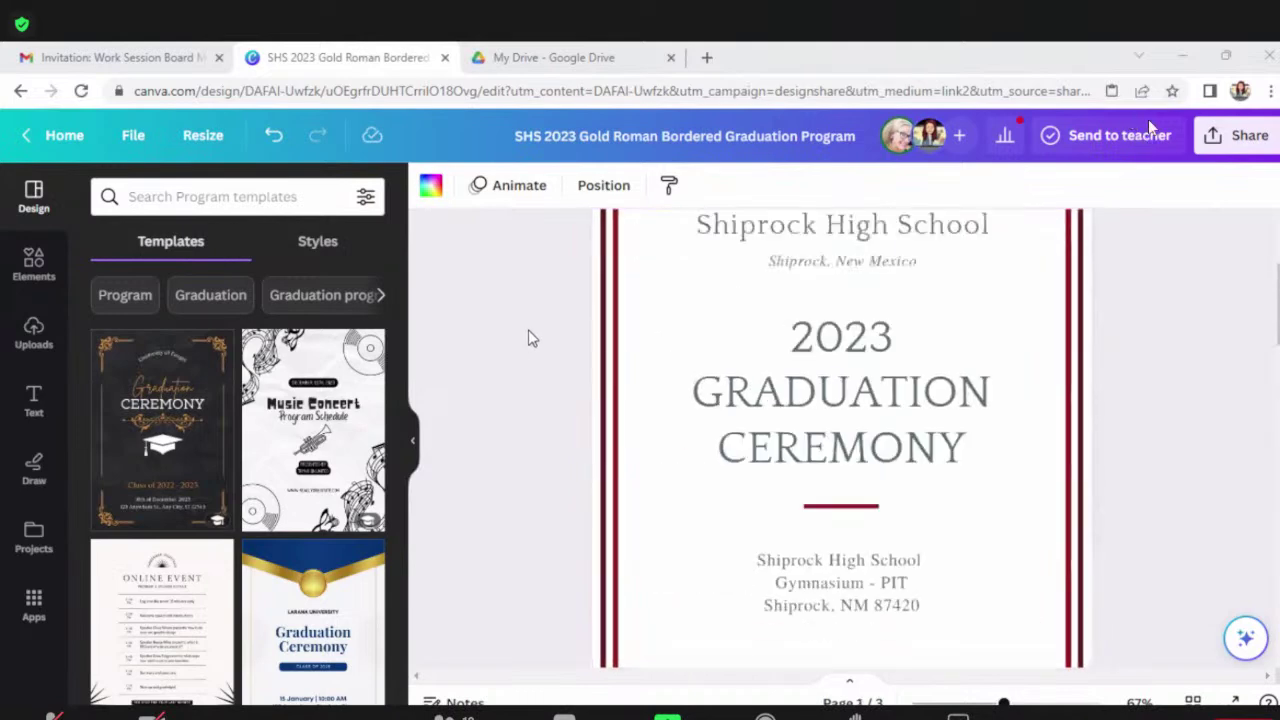